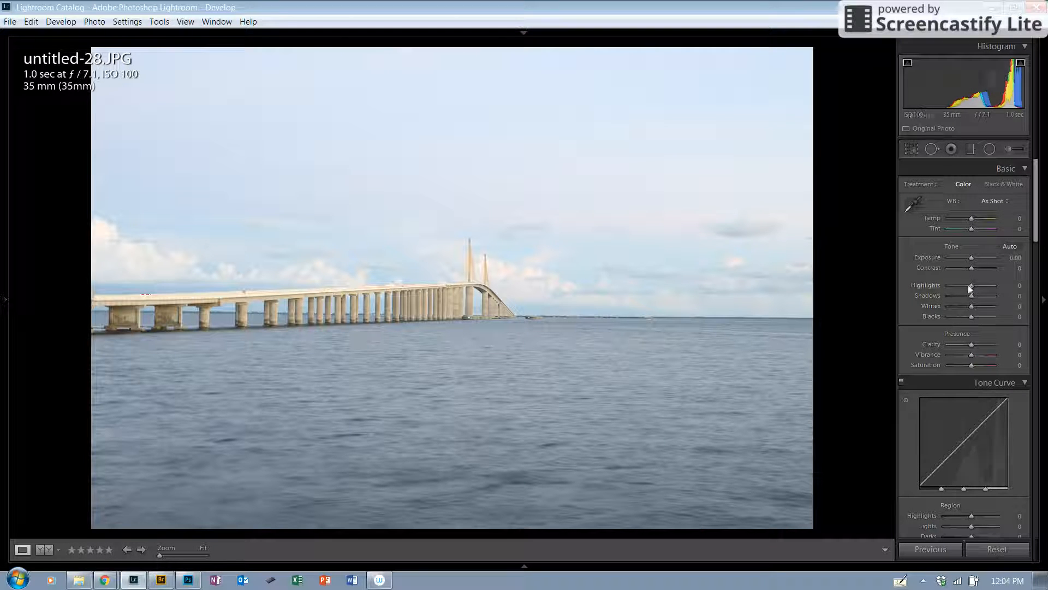
Set the Basic tone sliders to Highlights -100, Shadows -81 and Contrast +12
{"action": "left_click_drag", "start_coordinate": [965, 286], "coordinate": [944, 287]}
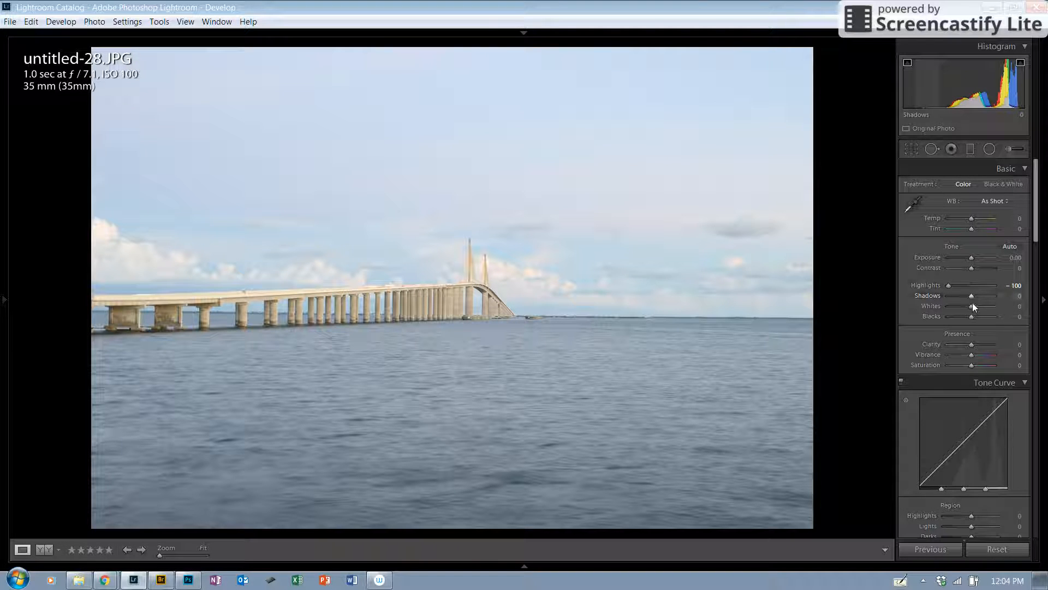
{"action": "left_click_drag", "start_coordinate": [971, 296], "coordinate": [953, 299]}
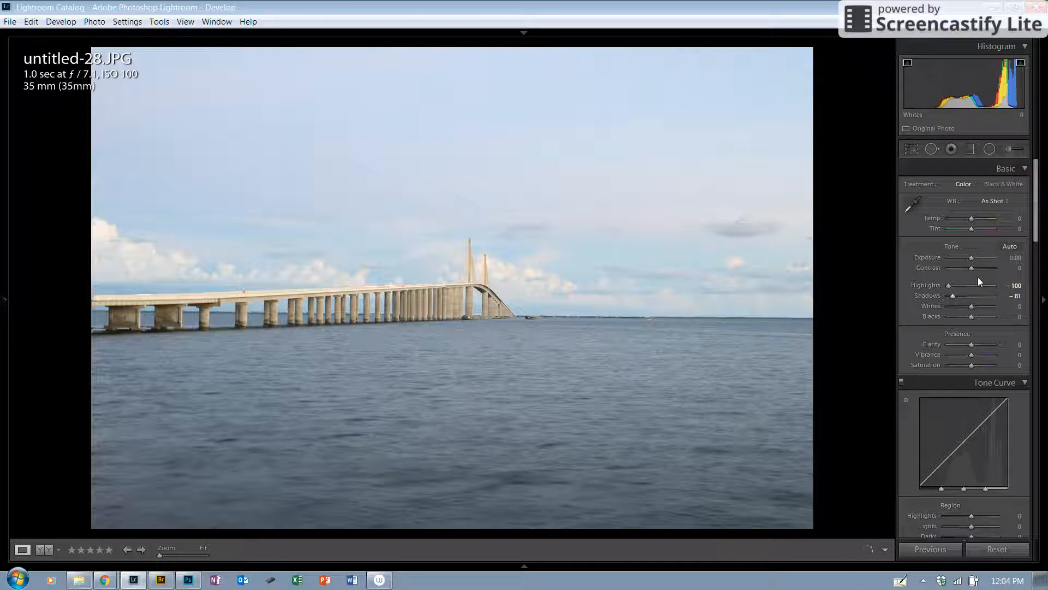
{"action": "left_click_drag", "start_coordinate": [973, 270], "coordinate": [974, 270]}
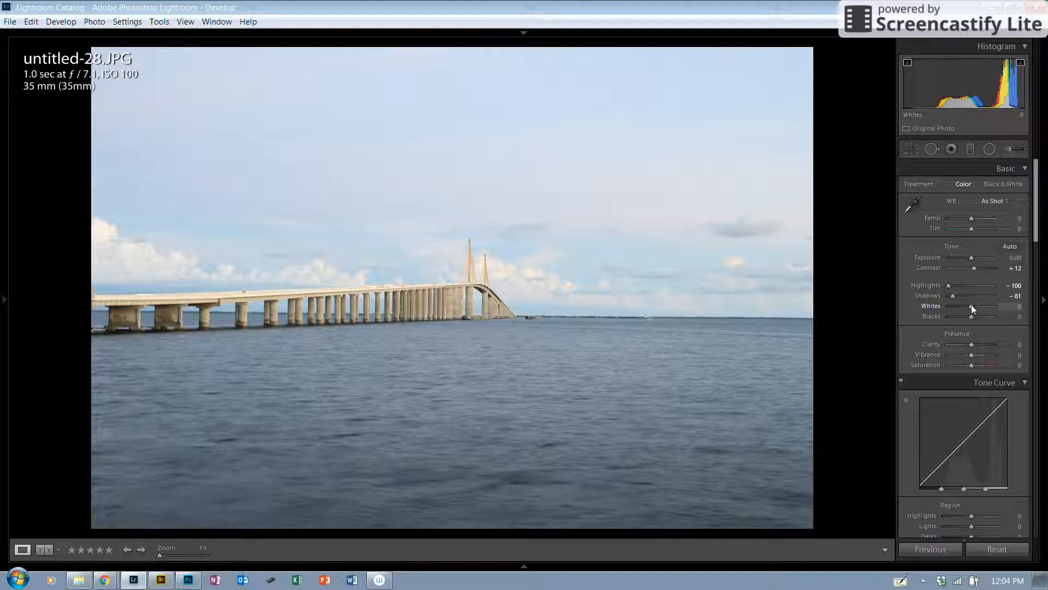
Set Whites to +12 and Blacks to -40
{"action": "left_click_drag", "start_coordinate": [968, 306], "coordinate": [976, 306], "text": "alt"}
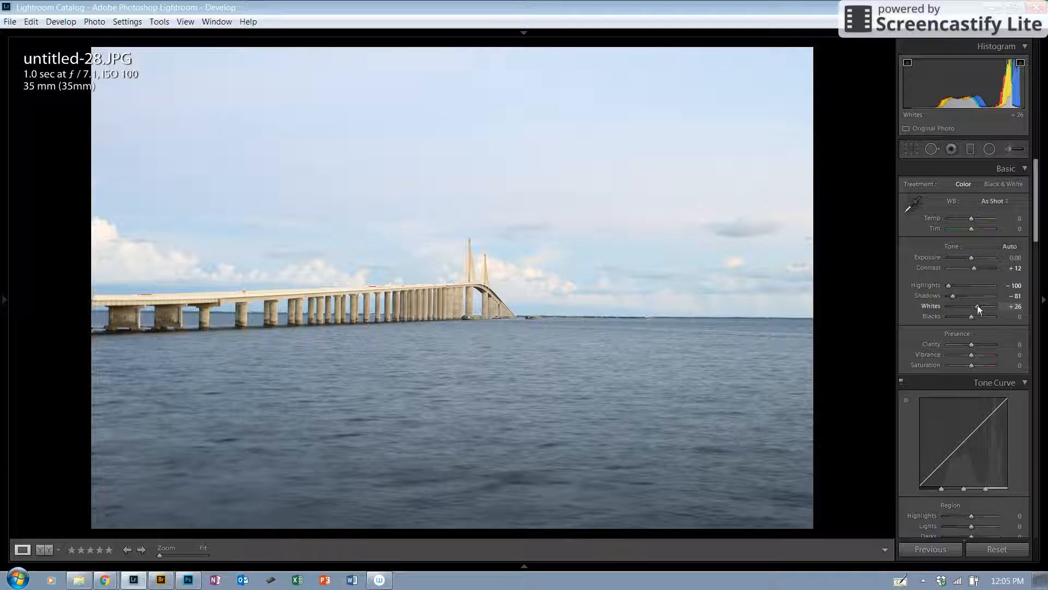
{"action": "left_click_drag", "start_coordinate": [977, 307], "coordinate": [973, 305]}
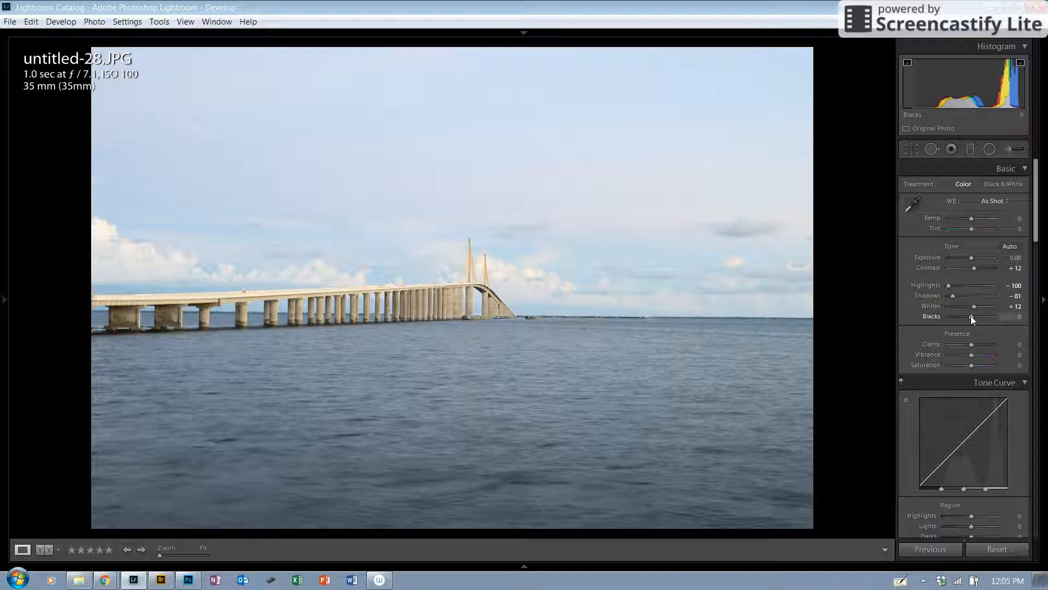
{"action": "left_click_drag", "start_coordinate": [971, 316], "coordinate": [960, 317]}
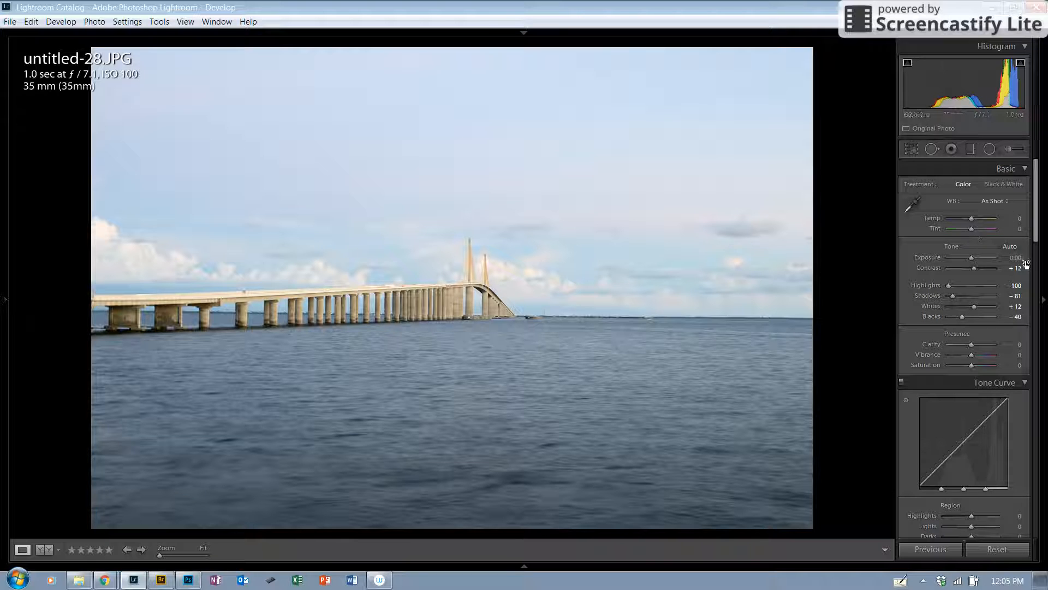
Raise Clarity to +12 and Vibrance to +10
{"action": "scroll", "coordinate": [1036, 230], "scroll_direction": "down", "scroll_amount": 4}
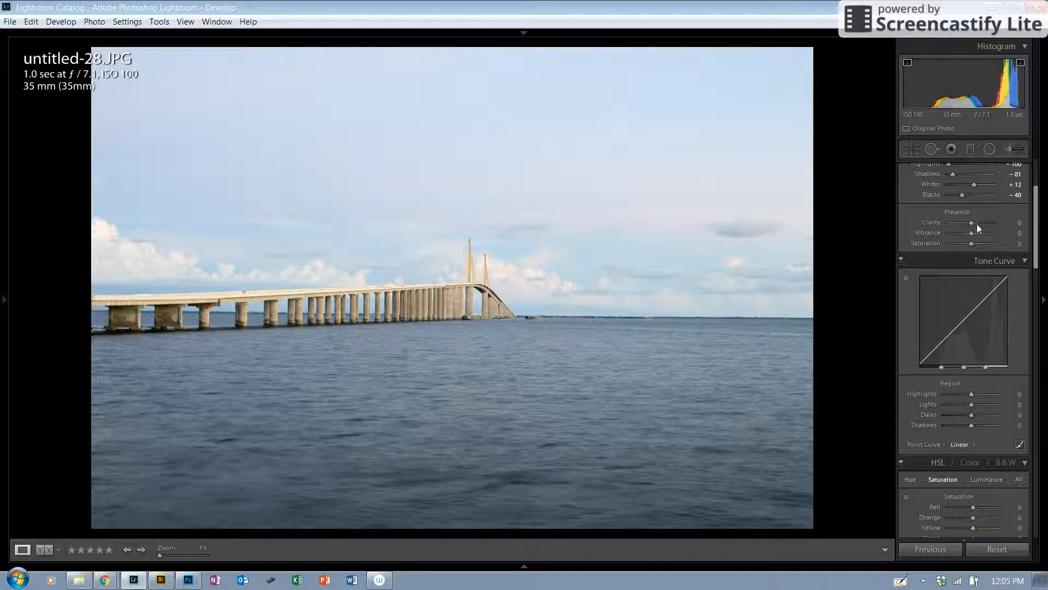
{"action": "left_click_drag", "start_coordinate": [971, 222], "coordinate": [974, 225]}
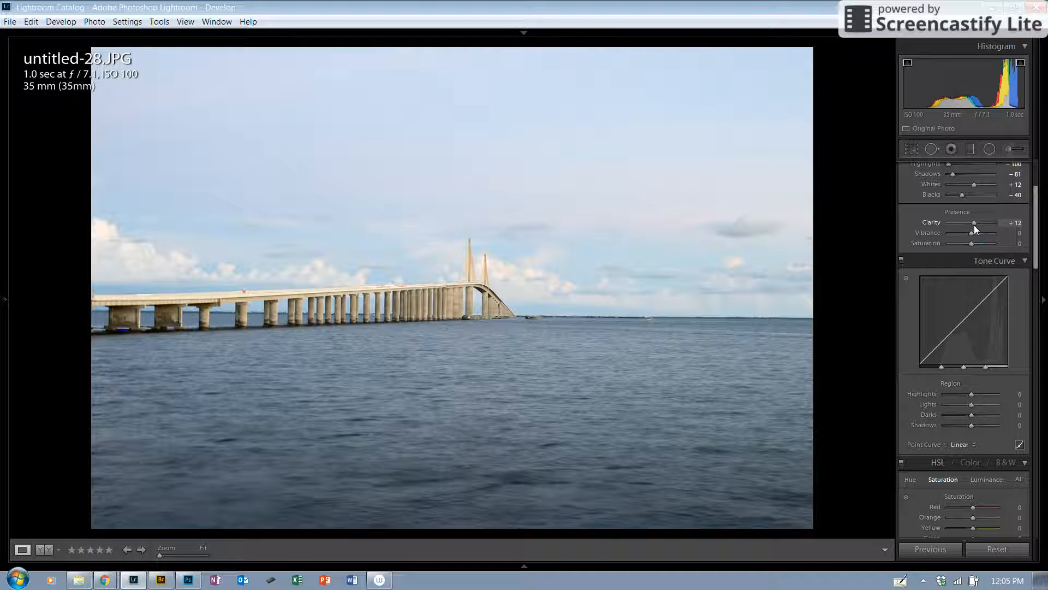
{"action": "left_click_drag", "start_coordinate": [971, 233], "coordinate": [974, 235]}
Set the Tone Curve region Highlights to -100 and Lights to -61
{"action": "left_click_drag", "start_coordinate": [1036, 227], "coordinate": [1036, 252]}
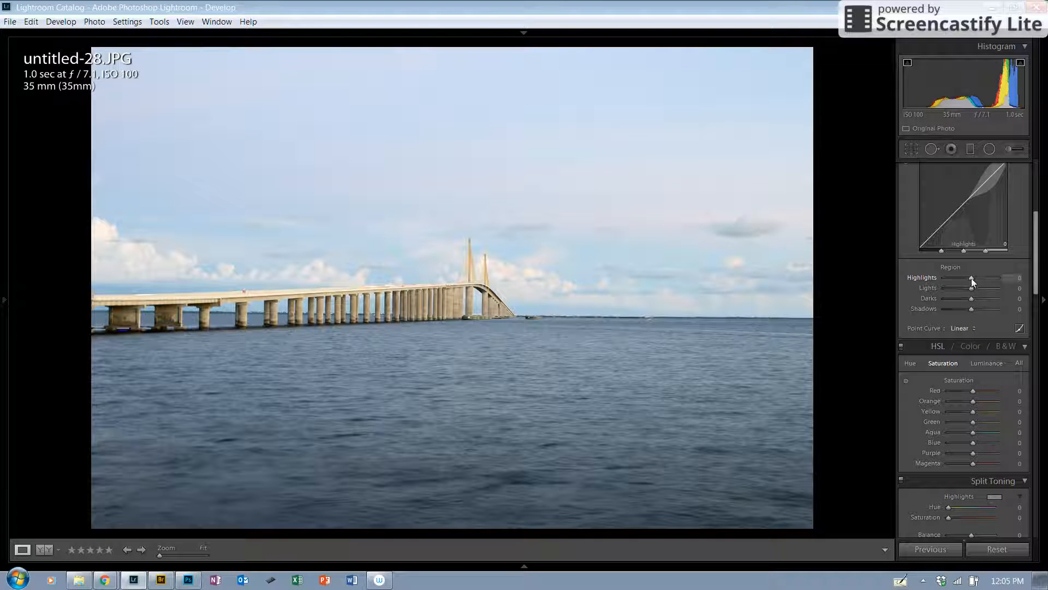
{"action": "left_click_drag", "start_coordinate": [968, 280], "coordinate": [938, 281]}
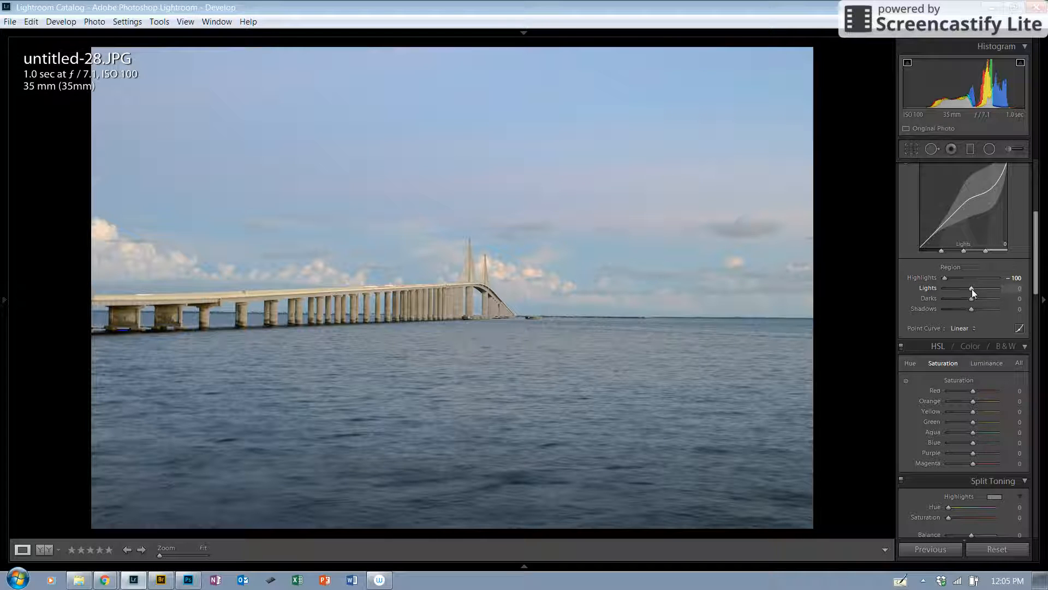
{"action": "left_click_drag", "start_coordinate": [970, 287], "coordinate": [955, 290]}
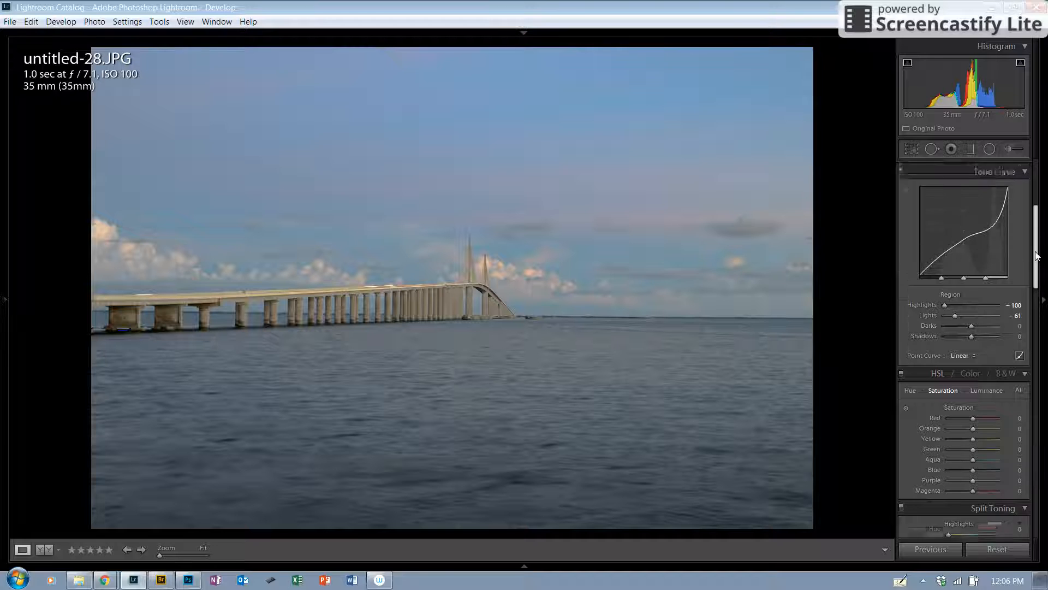
Boost the Blue saturation in HSL to +51
{"action": "scroll", "coordinate": [1017, 218], "scroll_direction": "up", "scroll_amount": 3}
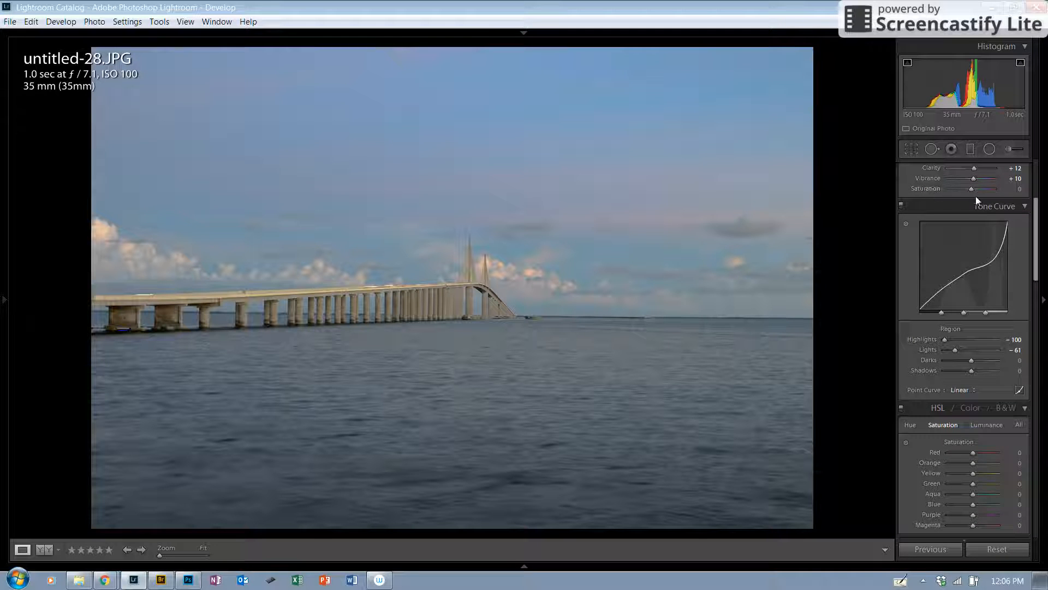
{"action": "left_click_drag", "start_coordinate": [1037, 242], "coordinate": [1044, 287]}
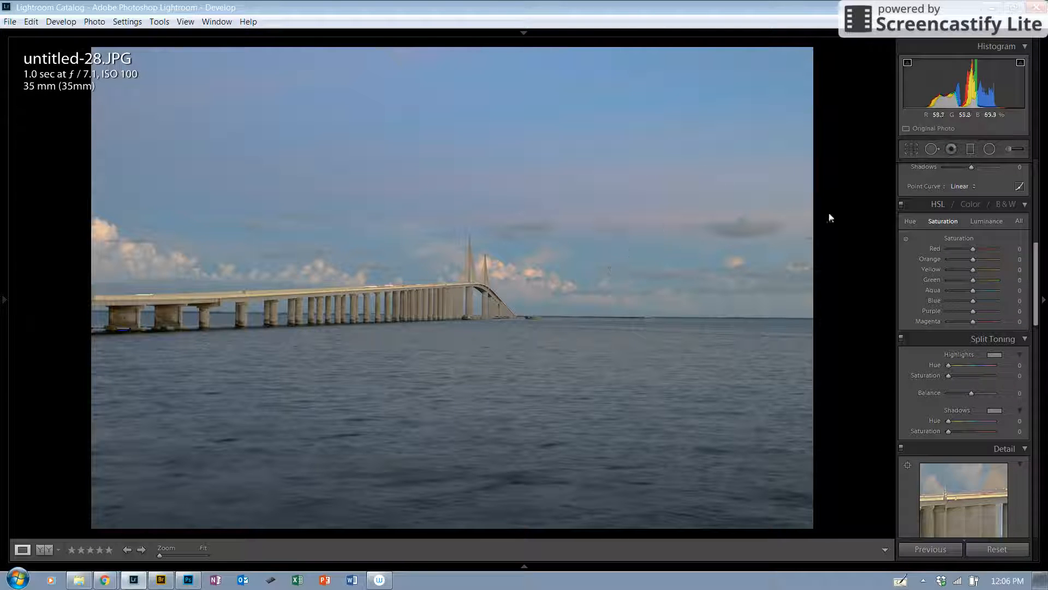
{"action": "left_click_drag", "start_coordinate": [975, 301], "coordinate": [988, 299]}
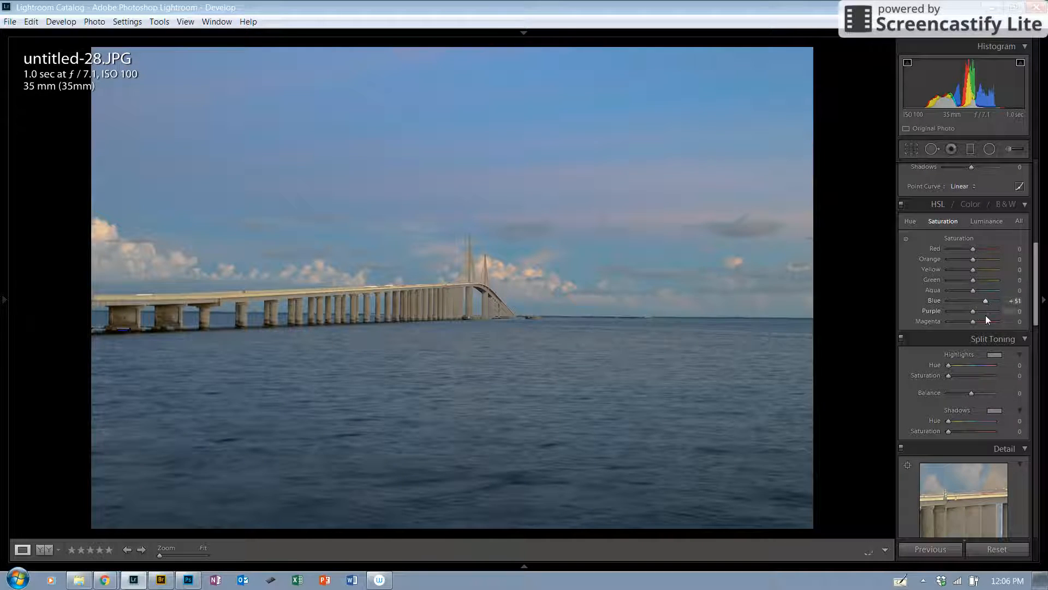
Set Purple saturation to -27 and Magenta saturation to +49
{"action": "left_click", "coordinate": [904, 238]}
{"action": "mouse_move", "coordinate": [972, 310]}
{"action": "left_mouse_down"}
{"action": "mouse_move", "coordinate": [954, 313]}
{"action": "mouse_move", "coordinate": [983, 322]}
{"action": "mouse_move", "coordinate": [966, 311]}
{"action": "left_mouse_up"}
Set the Split Toning highlights Hue to 193 and Saturation to 8
{"action": "left_click_drag", "start_coordinate": [1038, 295], "coordinate": [1045, 315]}
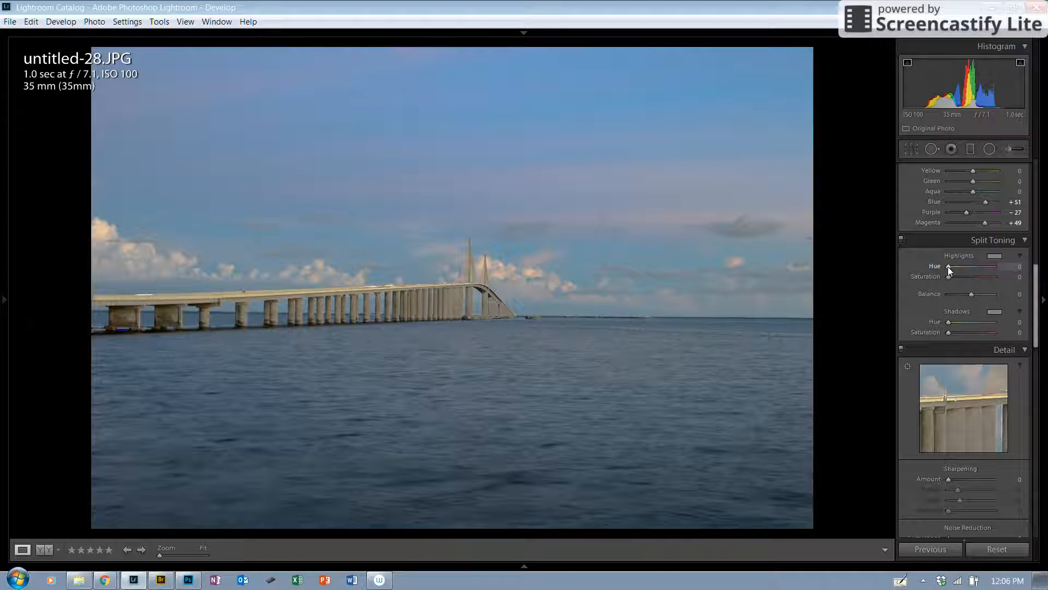
{"action": "left_click_drag", "start_coordinate": [947, 266], "coordinate": [975, 265]}
{"action": "left_click_drag", "start_coordinate": [948, 276], "coordinate": [951, 276]}
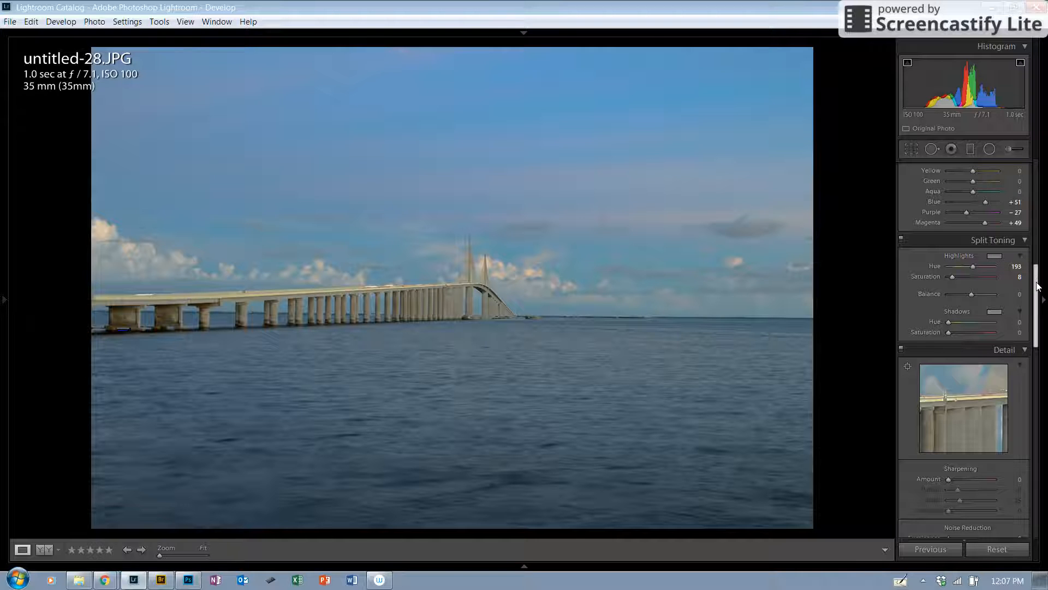
Pick a spot on the bridge as the Detail panel's preview area
{"action": "left_click_drag", "start_coordinate": [1039, 286], "coordinate": [1039, 315]}
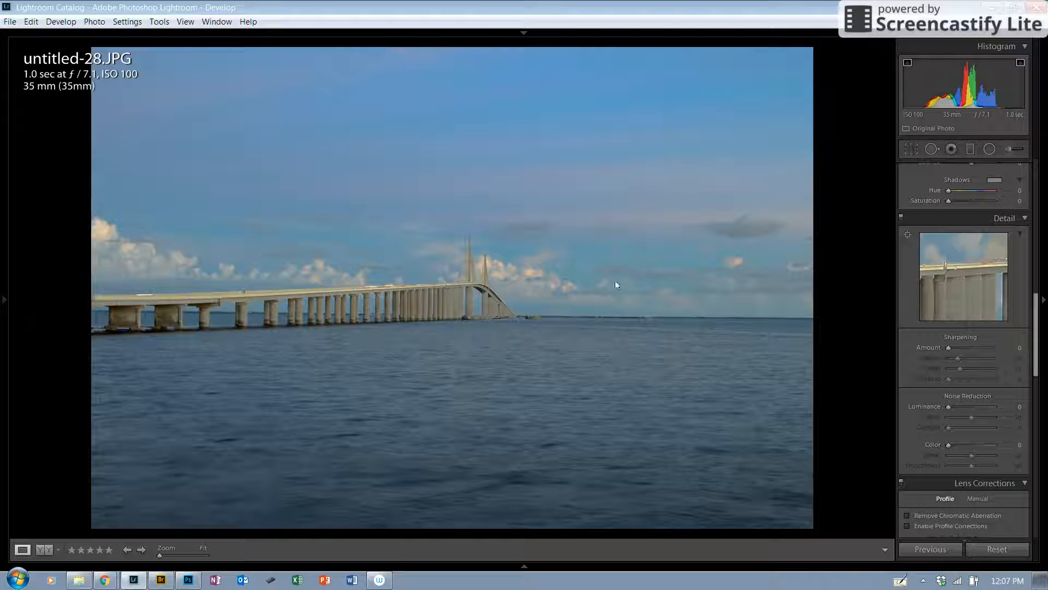
{"action": "left_click", "coordinate": [909, 234]}
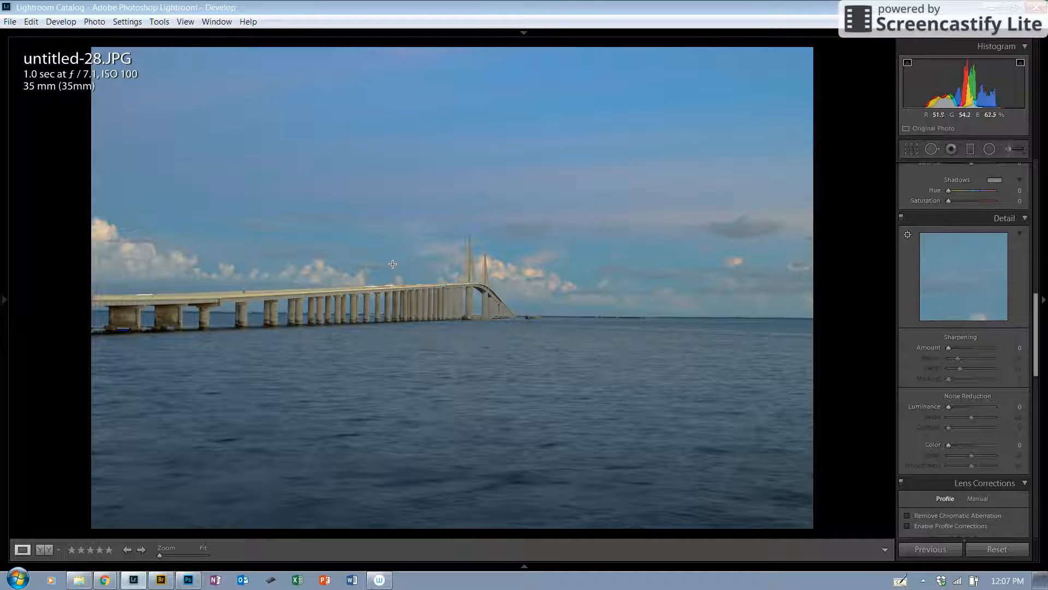
{"action": "left_click", "coordinate": [396, 293]}
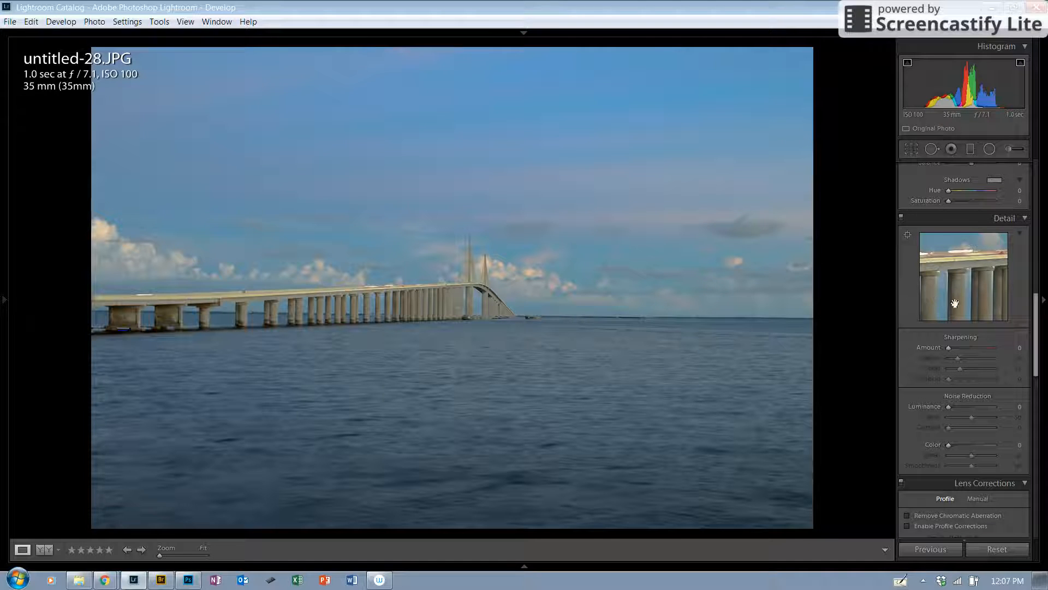
Set sharpening Amount to 75 and Masking to 63
{"action": "left_click", "coordinate": [970, 347]}
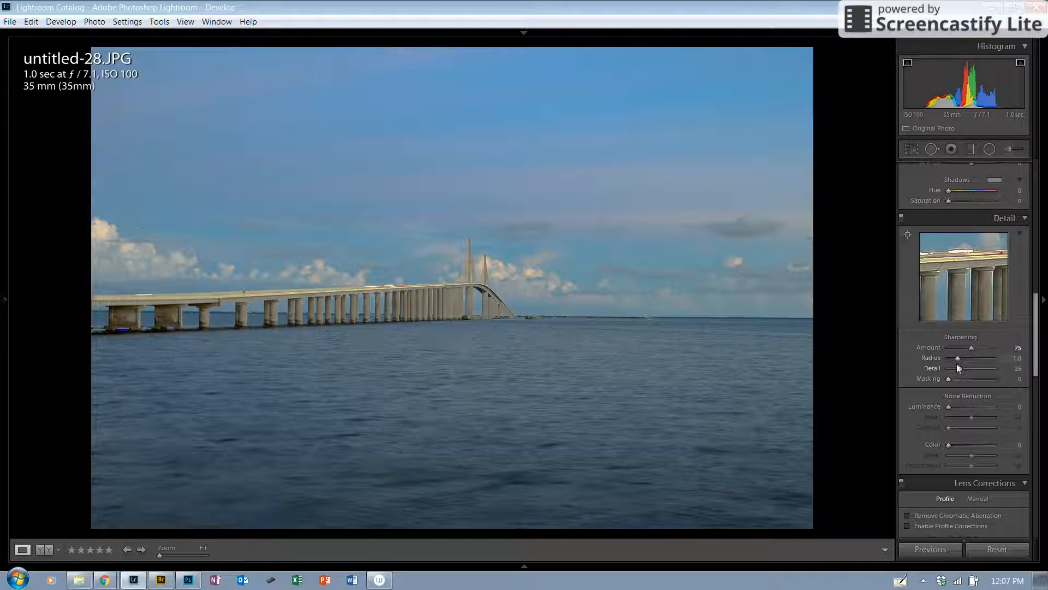
{"action": "key", "text": "alt"}
{"action": "left_click_drag", "start_coordinate": [947, 378], "coordinate": [962, 378]}
{"action": "left_click_drag", "start_coordinate": [964, 376], "coordinate": [977, 375]}
Set Luminance noise reduction to 11
{"action": "scroll", "coordinate": [1034, 327], "scroll_direction": "down", "scroll_amount": 3}
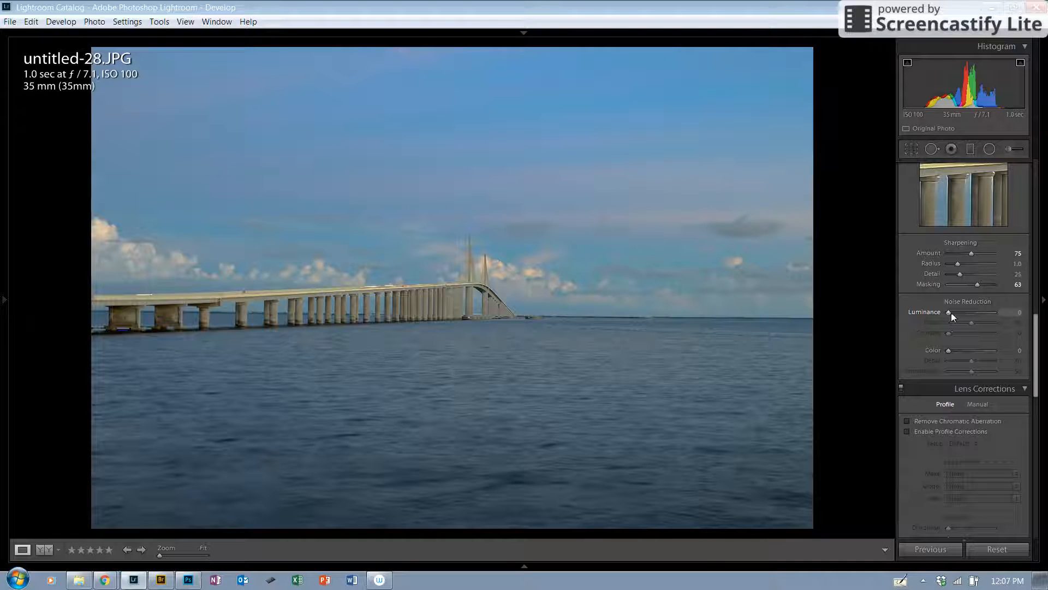
{"action": "left_click_drag", "start_coordinate": [948, 312], "coordinate": [951, 313]}
{"action": "left_click_drag", "start_coordinate": [954, 312], "coordinate": [948, 314]}
Enable Remove Chromatic Aberration and Enable Profile Corrections in Lens Corrections
{"action": "left_click_drag", "start_coordinate": [1045, 317], "coordinate": [1047, 337]}
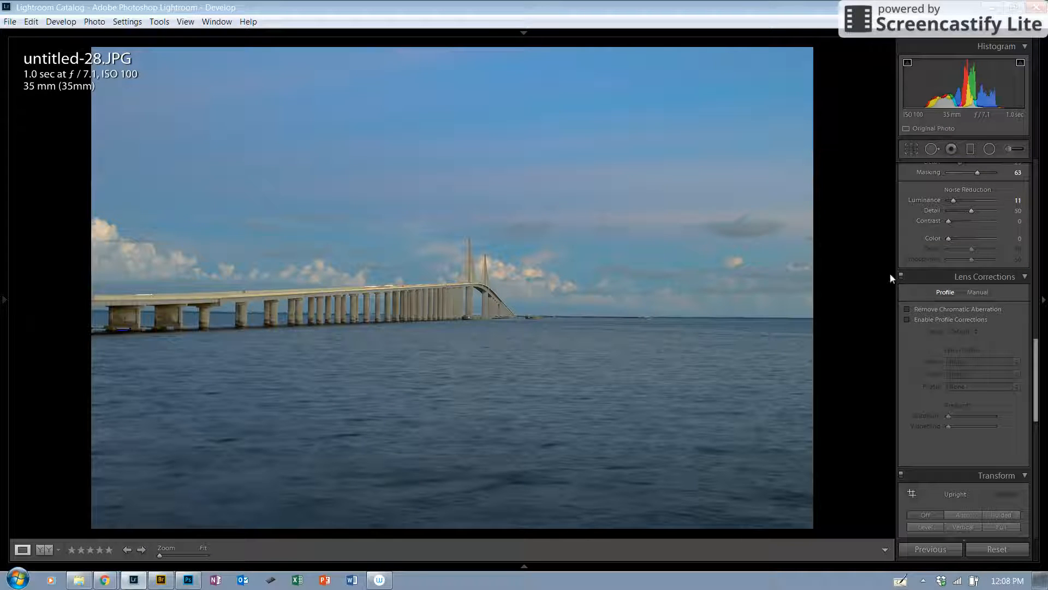
{"action": "left_click", "coordinate": [907, 310]}
{"action": "left_click", "coordinate": [907, 319]}
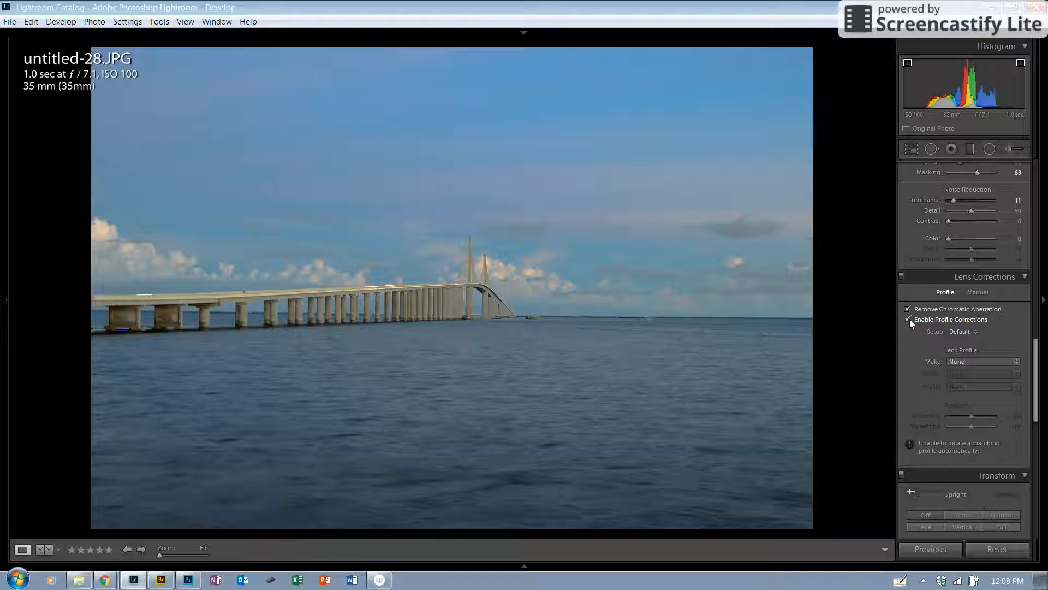
Choose the Canon make and the Canon EF 70-200mm f/2.8 L USM lens profile
{"action": "left_click", "coordinate": [1017, 362]}
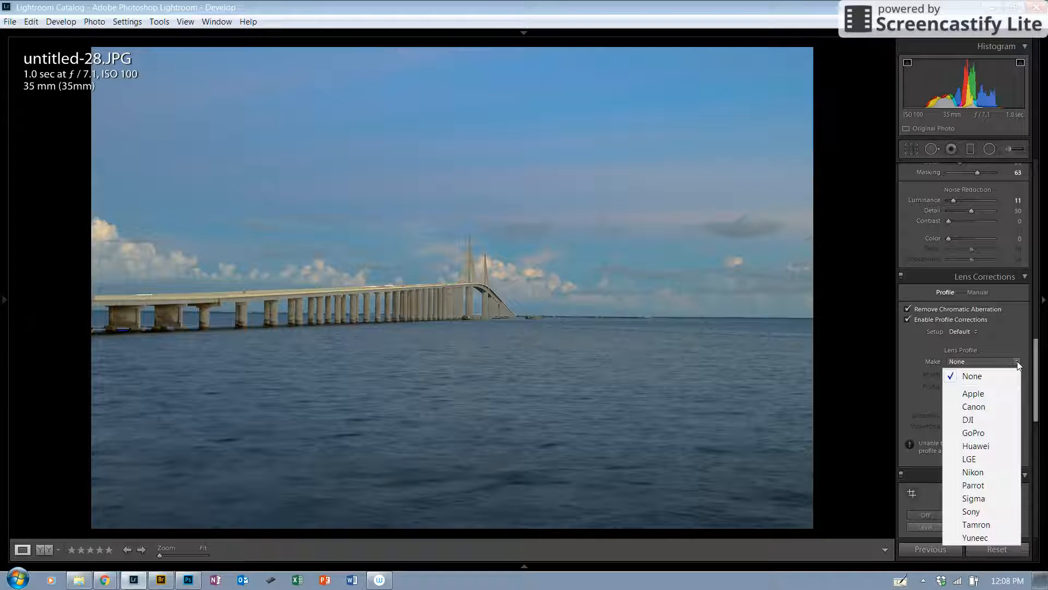
{"action": "left_click", "coordinate": [982, 407]}
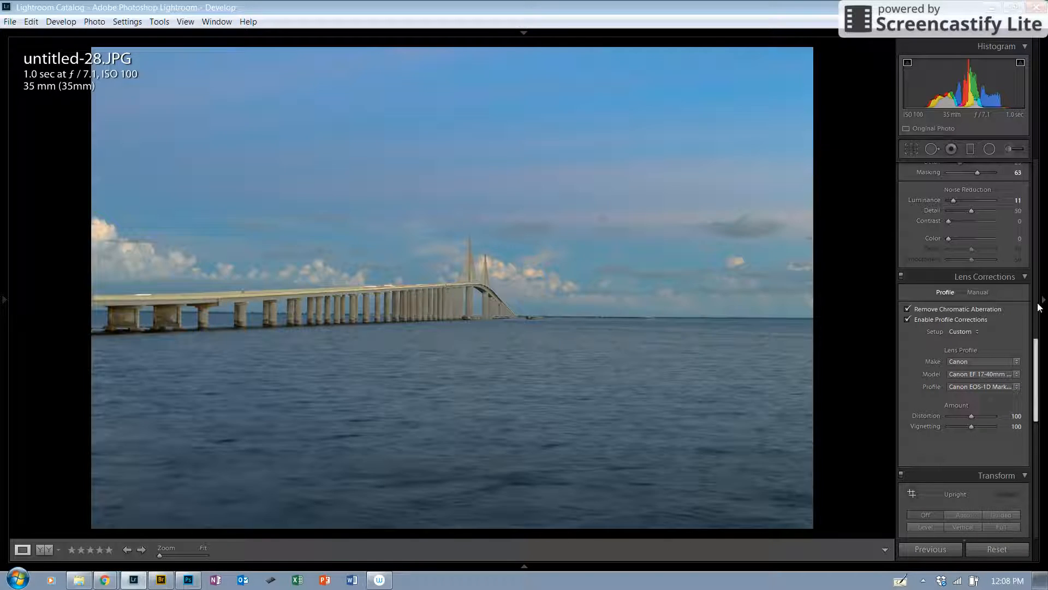
{"action": "left_click", "coordinate": [1016, 374]}
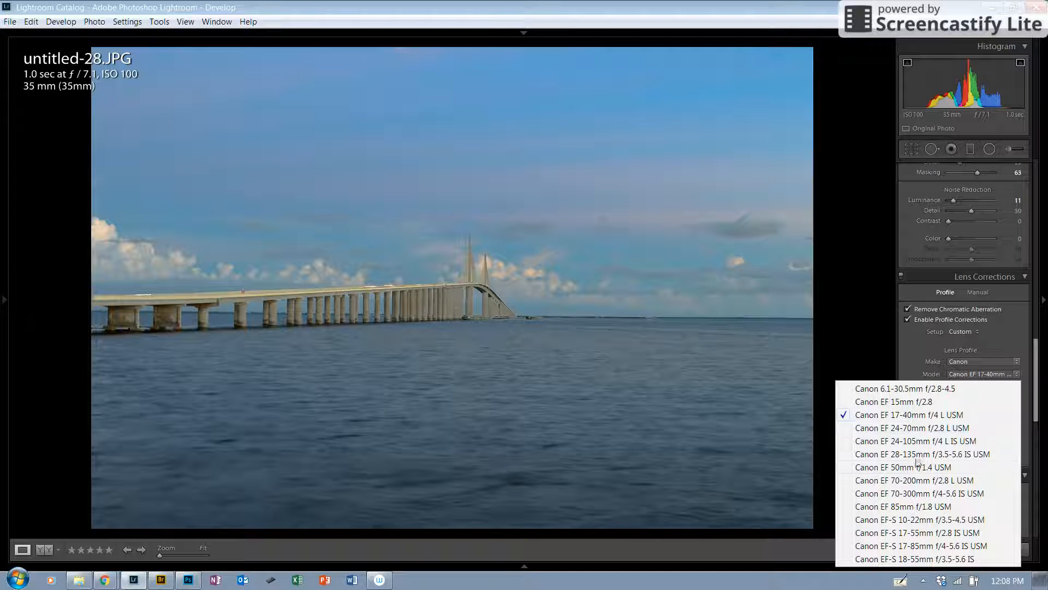
{"action": "left_click", "coordinate": [914, 482]}
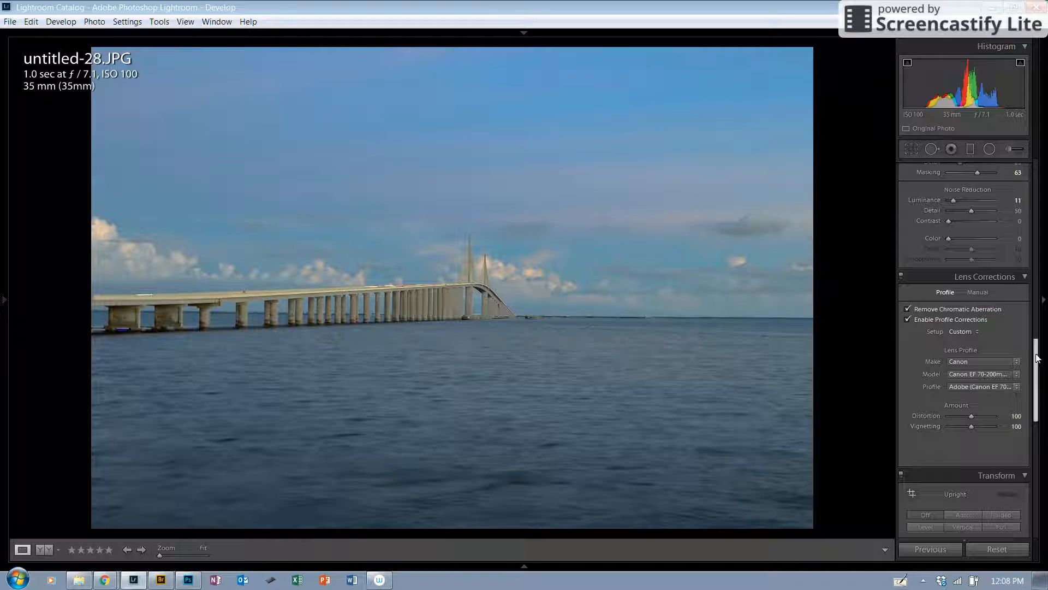
Set the Transform Scale to 105
{"action": "scroll", "coordinate": [1042, 374], "scroll_direction": "down", "scroll_amount": 3}
{"action": "scroll", "coordinate": [1042, 376], "scroll_direction": "down", "scroll_amount": 4}
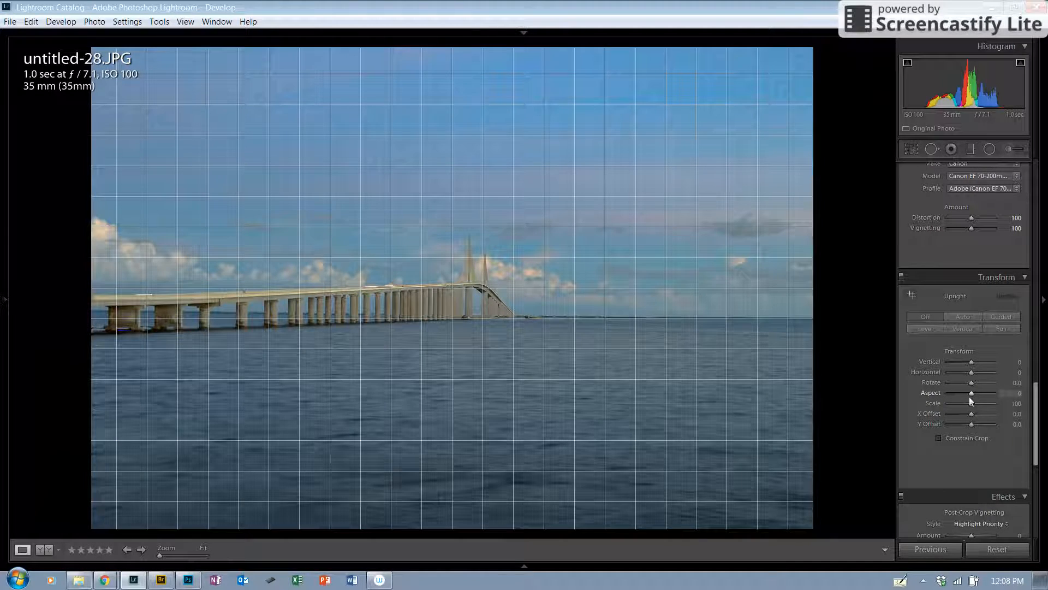
{"action": "left_click_drag", "start_coordinate": [971, 403], "coordinate": [984, 406]}
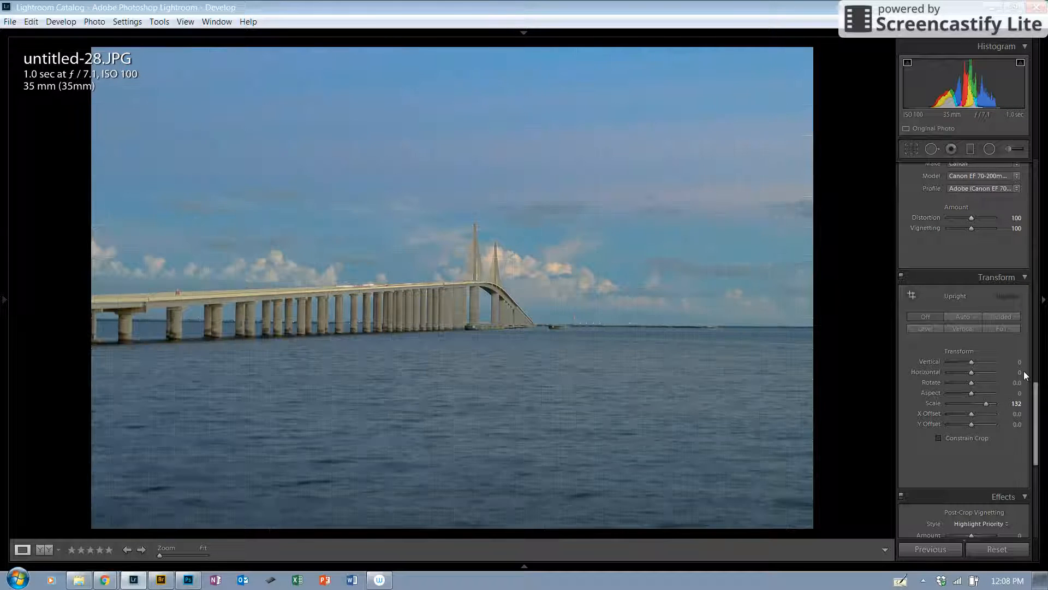
{"action": "left_click_drag", "start_coordinate": [986, 404], "coordinate": [972, 408]}
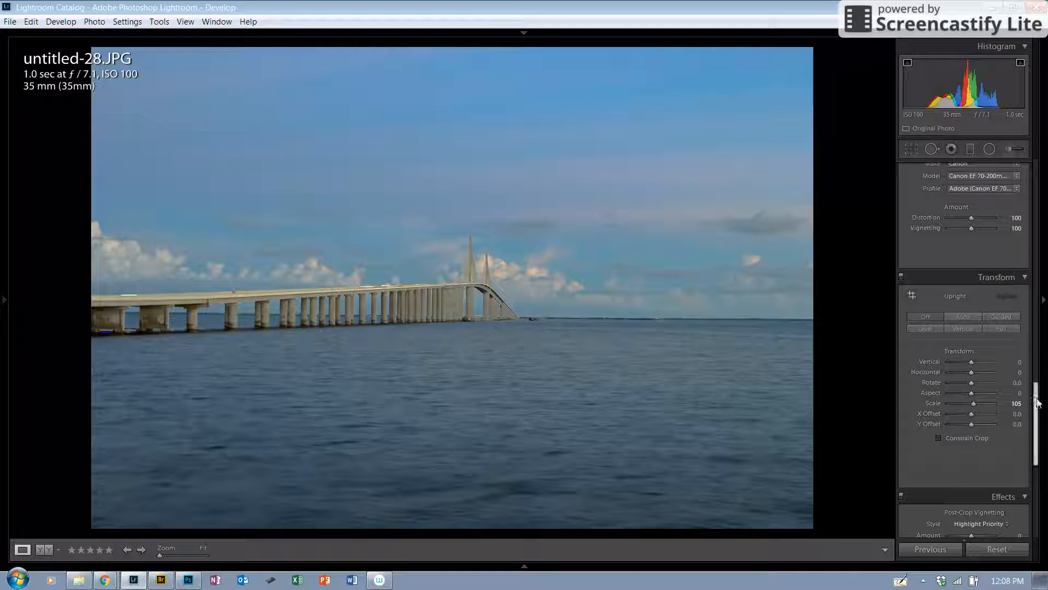
Set the post-crop vignetting Amount to -17
{"action": "left_click_drag", "start_coordinate": [1037, 403], "coordinate": [1041, 432]}
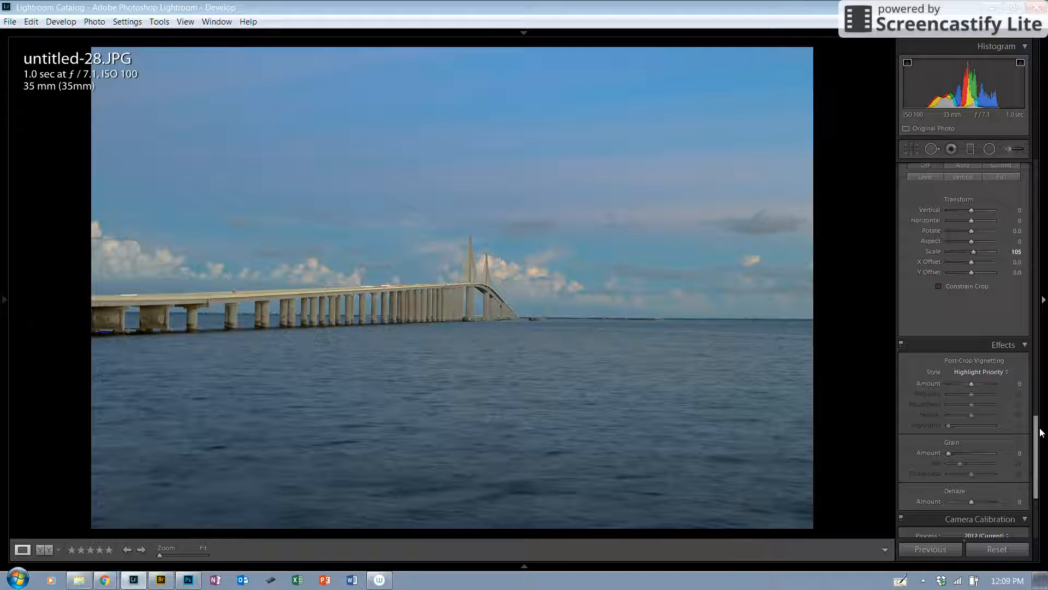
{"action": "left_click_drag", "start_coordinate": [971, 384], "coordinate": [967, 385]}
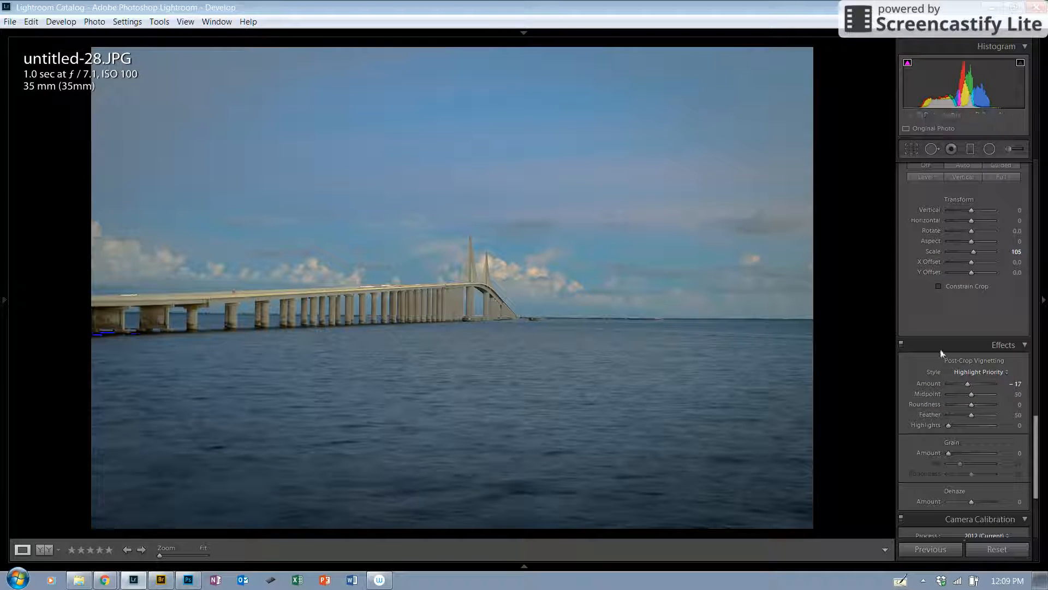
Set Blacks to -26
{"action": "left_click", "coordinate": [1039, 453]}
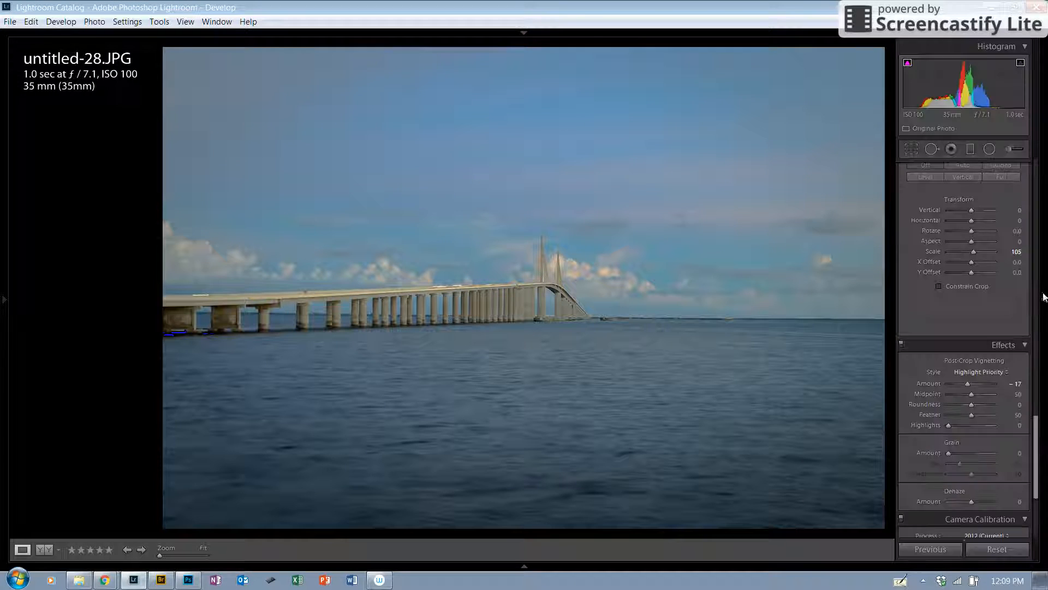
{"action": "left_click", "coordinate": [1044, 298]}
{"action": "left_click_drag", "start_coordinate": [1035, 430], "coordinate": [1025, 194]}
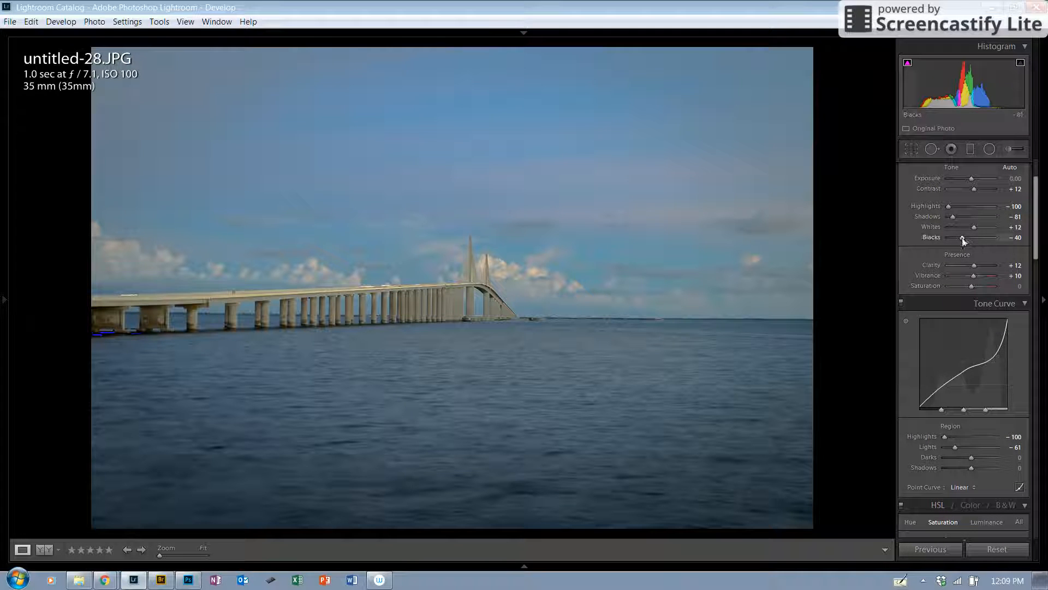
{"action": "left_click_drag", "start_coordinate": [964, 237], "coordinate": [966, 237]}
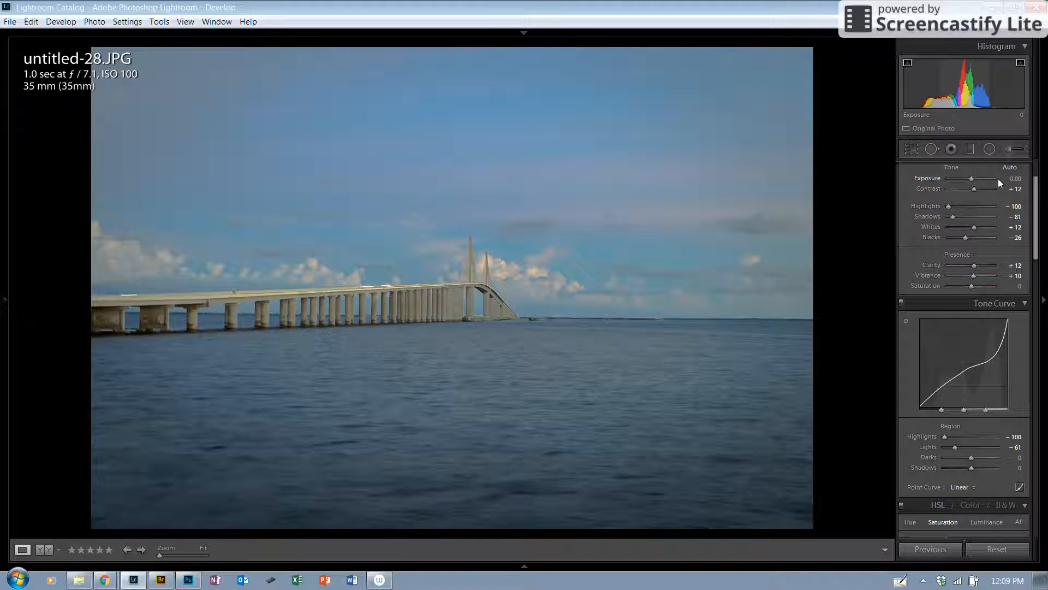
Crop the photo by pulling the top, right and bottom edges slightly inward
{"action": "left_click_drag", "start_coordinate": [1037, 251], "coordinate": [1044, 194]}
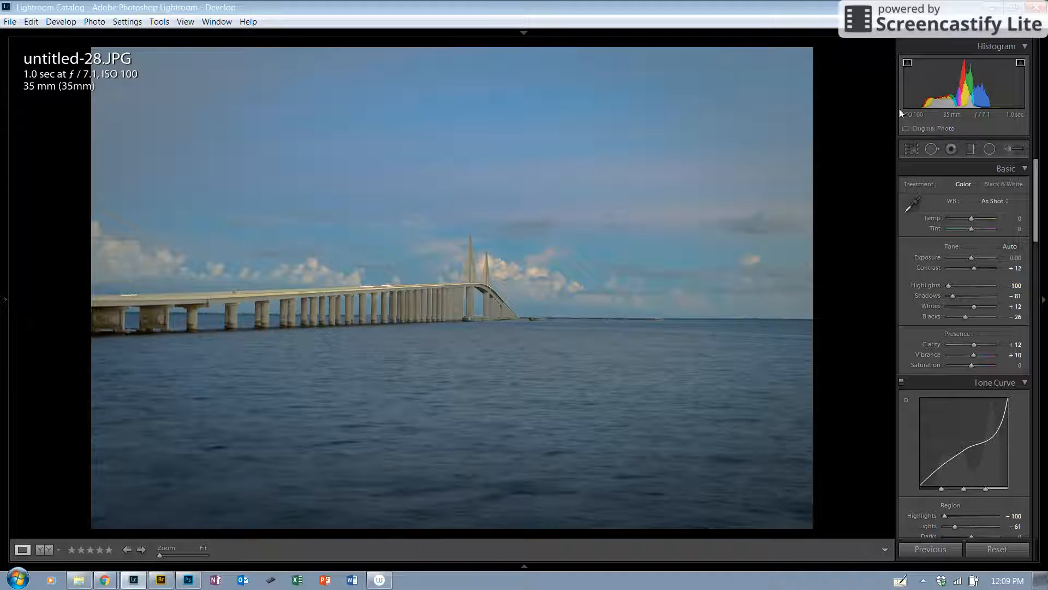
{"action": "left_click", "coordinate": [916, 149]}
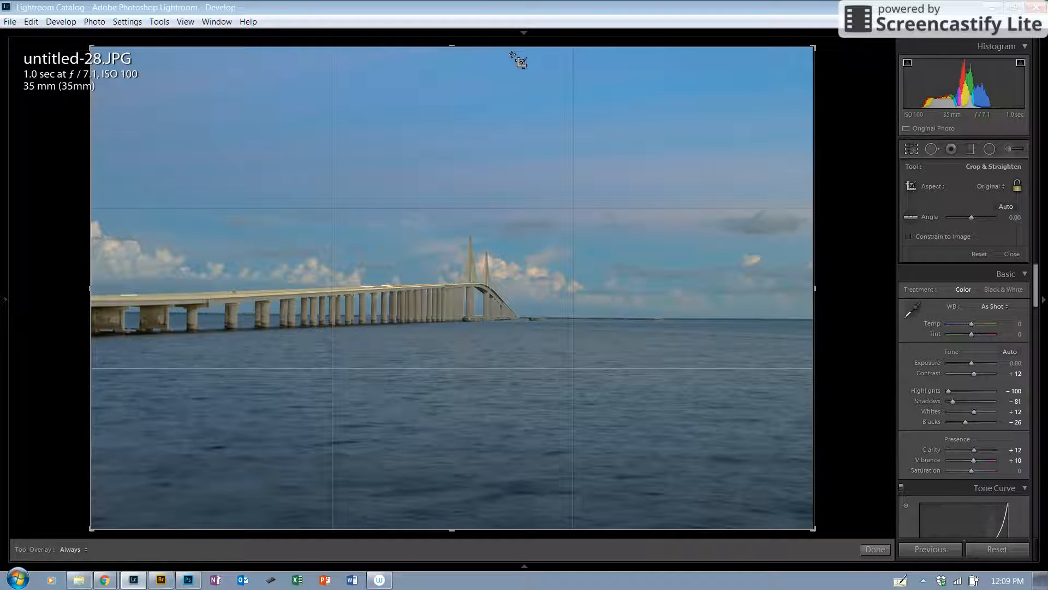
{"action": "left_click_drag", "start_coordinate": [452, 48], "coordinate": [452, 65]}
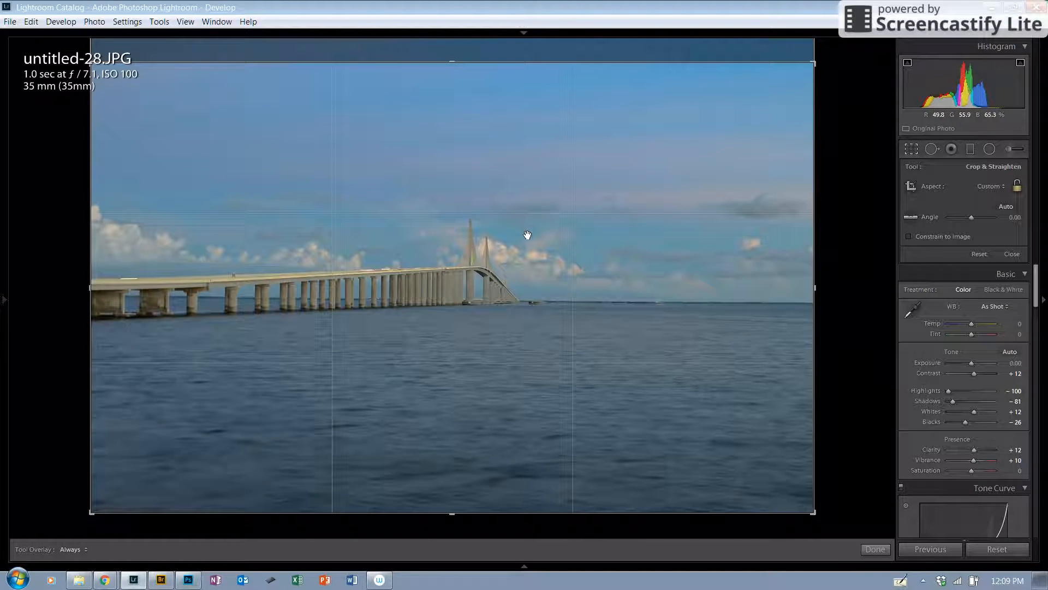
{"action": "left_click_drag", "start_coordinate": [816, 288], "coordinate": [798, 288]}
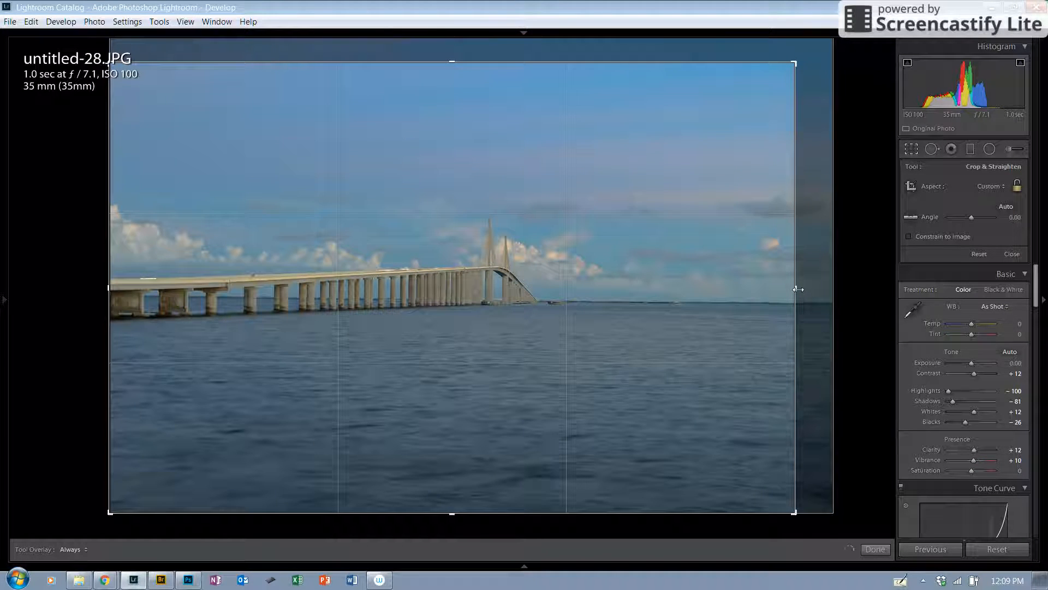
{"action": "left_click_drag", "start_coordinate": [451, 515], "coordinate": [451, 493]}
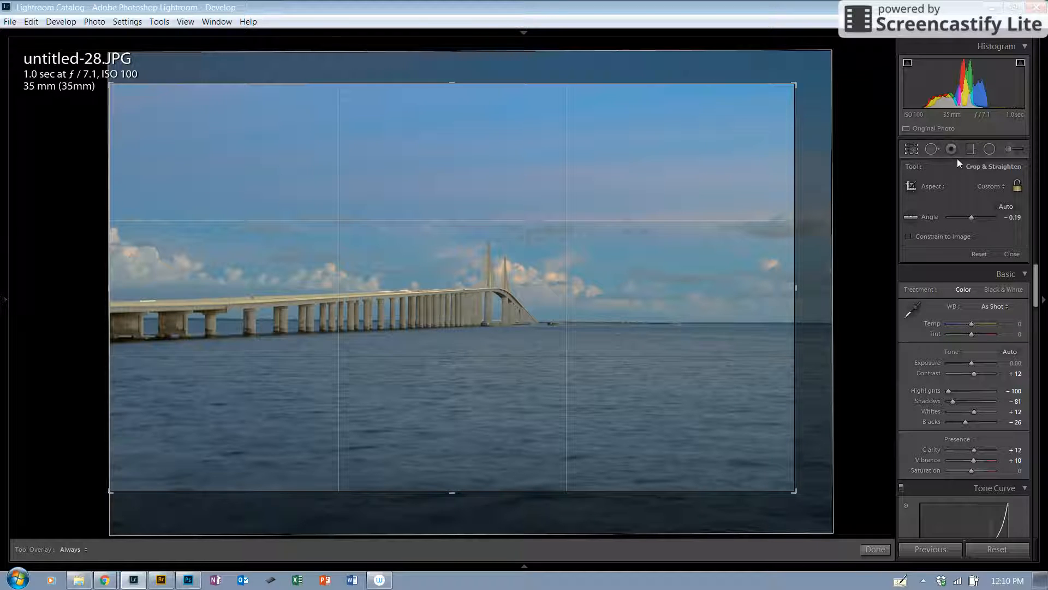
{"action": "left_click", "coordinate": [915, 151]}
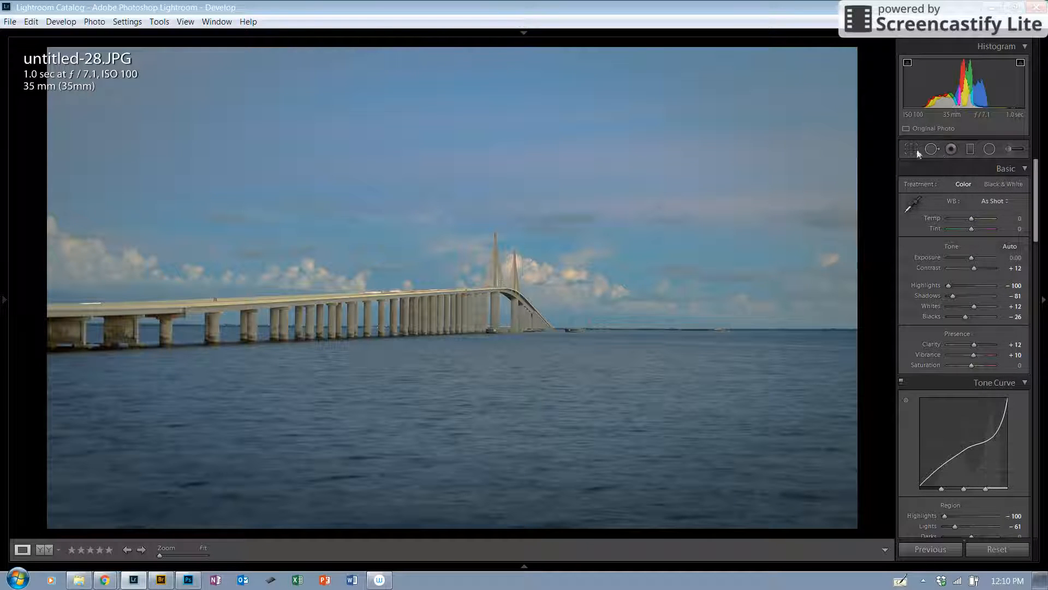
Add a graduated filter over the upper sky and set its Temp to -21 and Tint to 64
{"action": "left_click", "coordinate": [970, 149]}
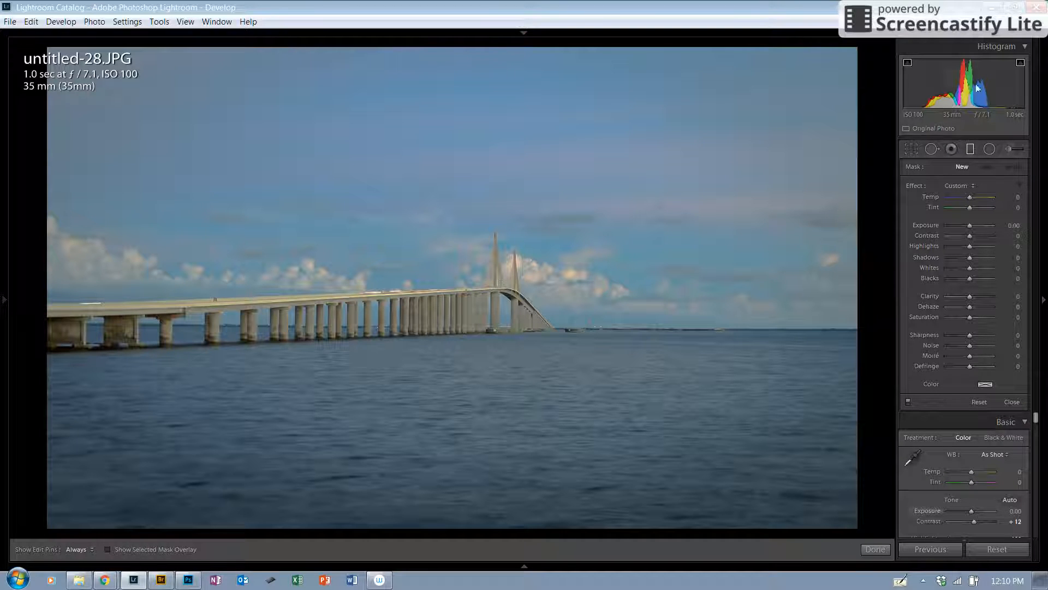
{"action": "mouse_move", "coordinate": [476, 114]}
{"action": "left_mouse_down"}
{"action": "mouse_move", "coordinate": [492, 159]}
{"action": "mouse_move", "coordinate": [479, 234]}
{"action": "left_mouse_up"}
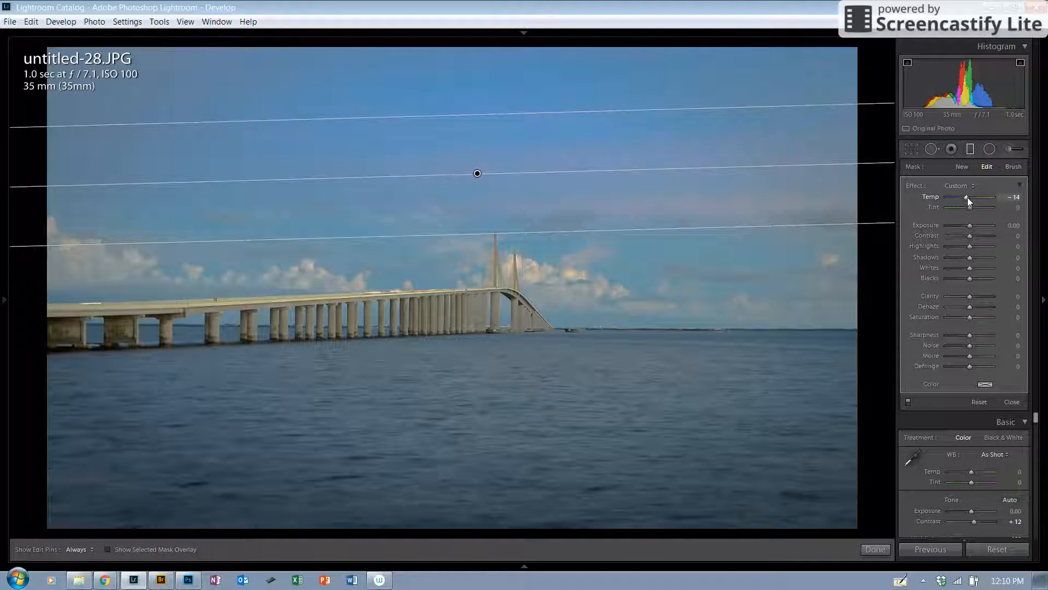
{"action": "left_click_drag", "start_coordinate": [966, 196], "coordinate": [944, 204]}
{"action": "left_click_drag", "start_coordinate": [944, 204], "coordinate": [973, 212]}
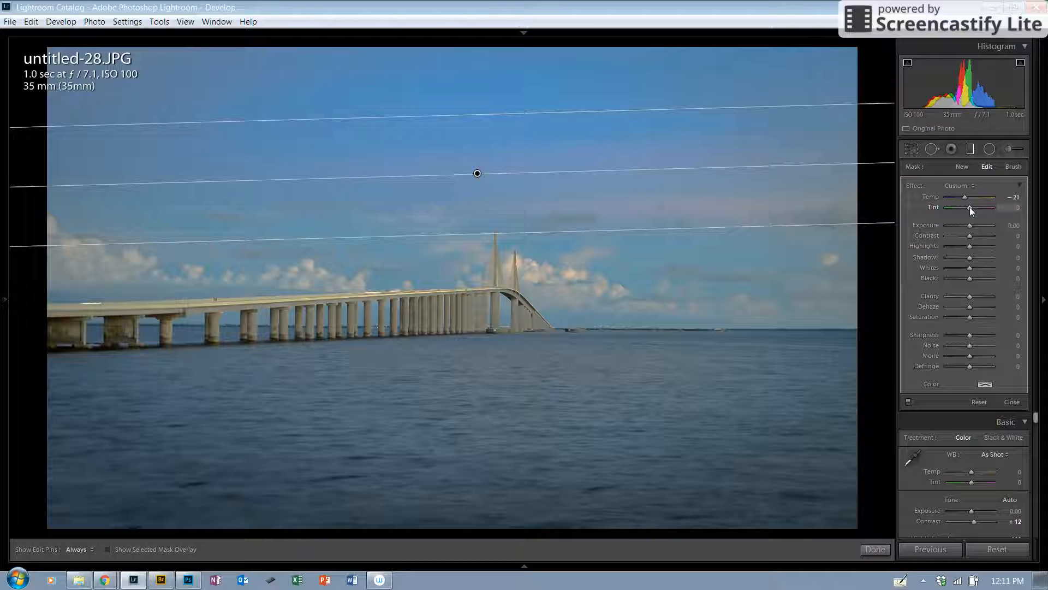
{"action": "left_click_drag", "start_coordinate": [970, 207], "coordinate": [976, 208]}
{"action": "left_click_drag", "start_coordinate": [976, 208], "coordinate": [984, 208]}
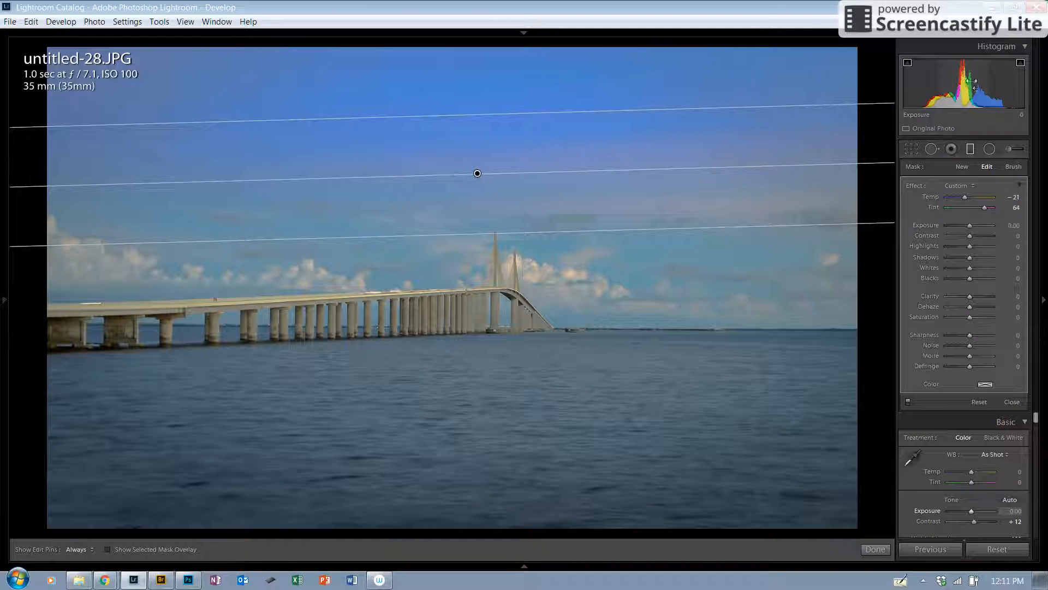
{"action": "left_click", "coordinate": [973, 149]}
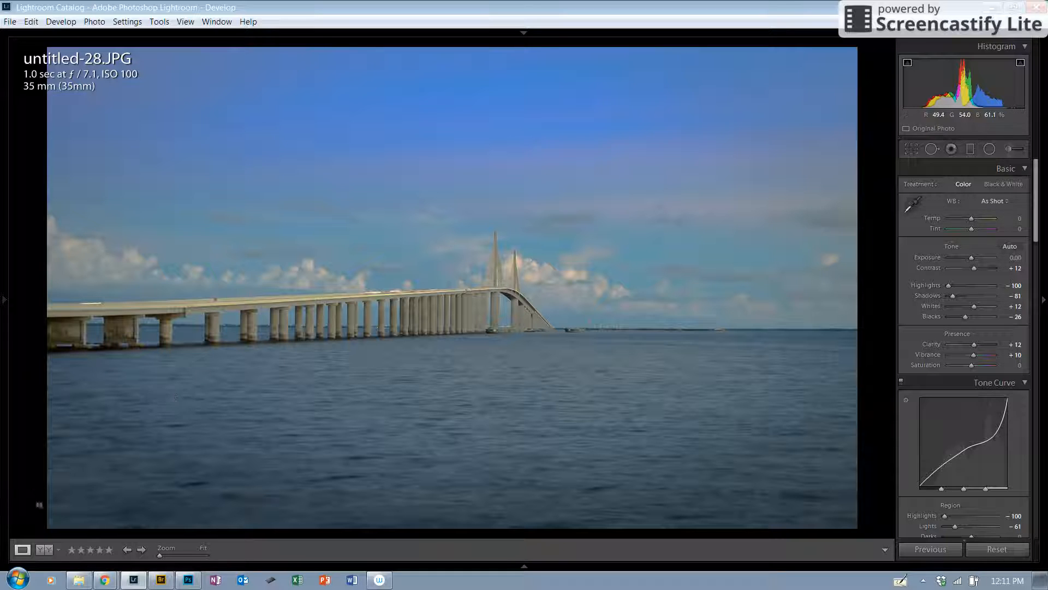
Switch to the side-by-side Before & After view
{"action": "left_click", "coordinate": [44, 552]}
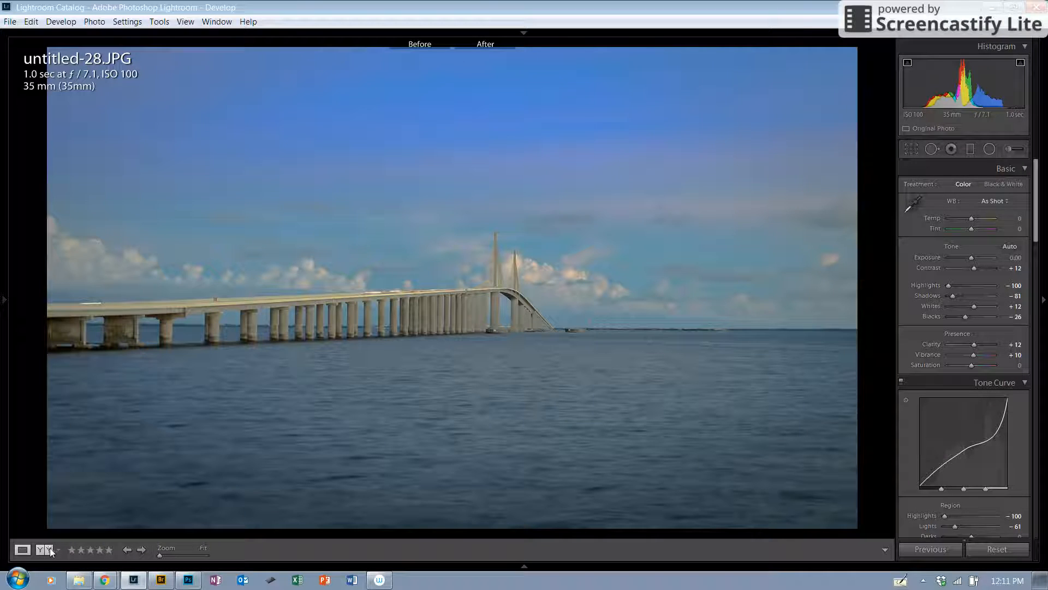
{"action": "left_click", "coordinate": [44, 550]}
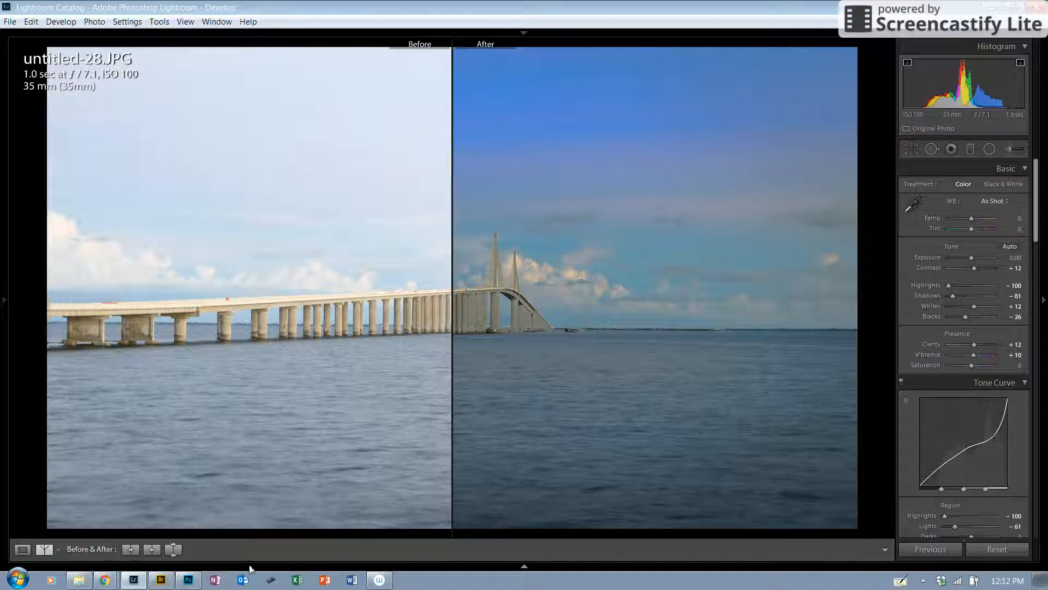
{"action": "mouse_move", "coordinate": [109, 583]}
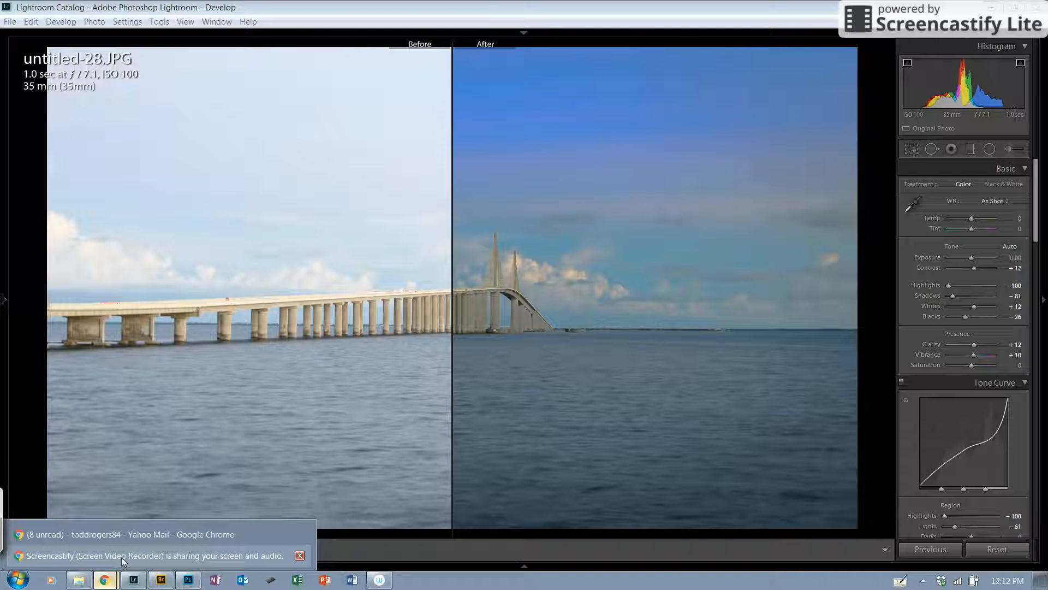
{"action": "left_click", "coordinate": [122, 559]}
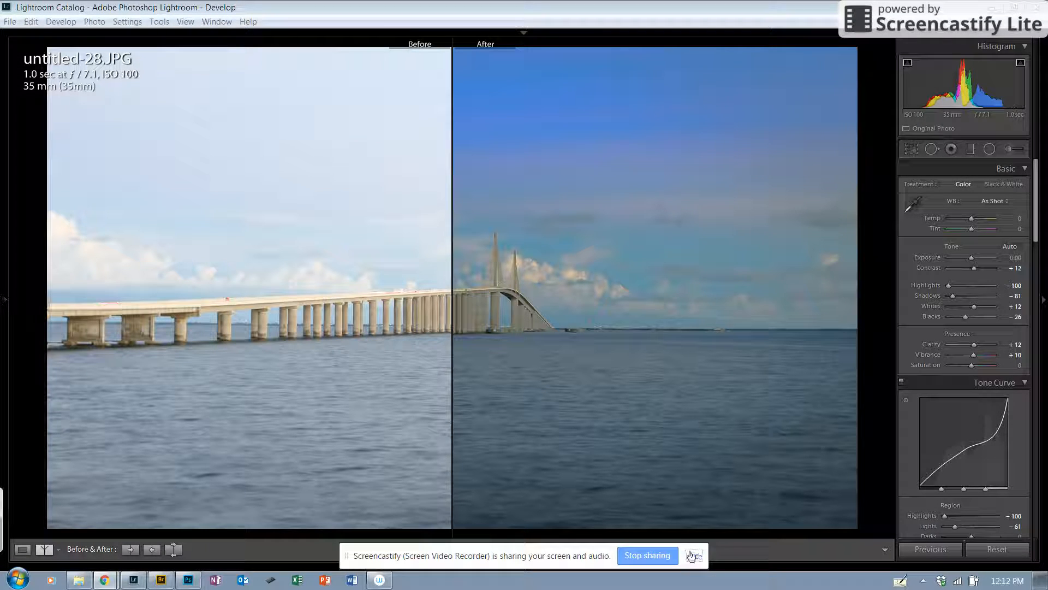